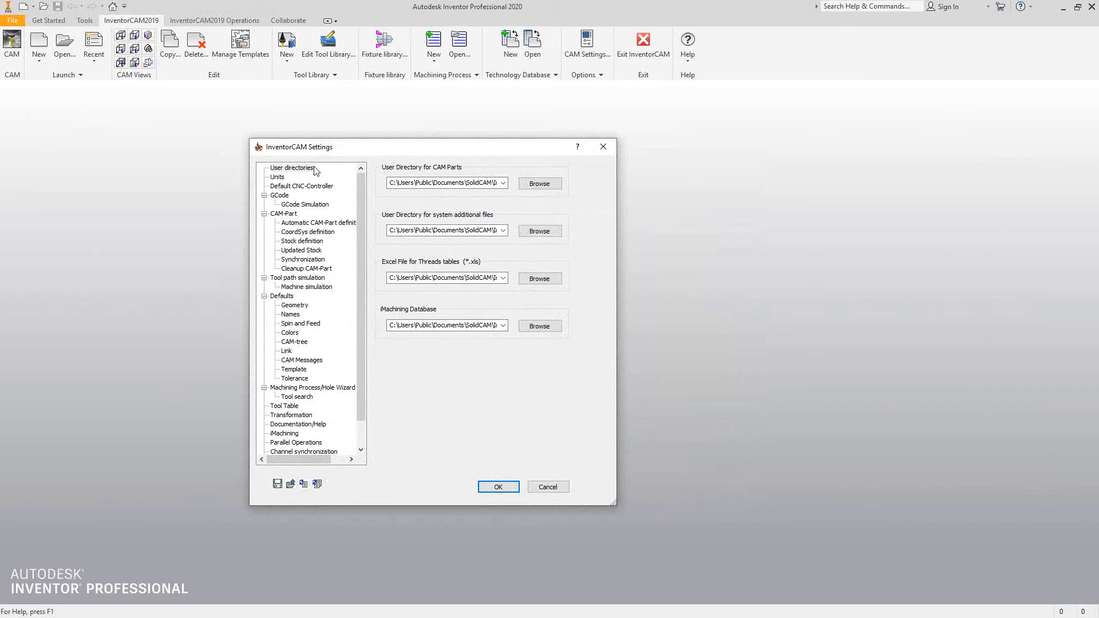
Step: Review the user directories and unit settings in the InventorCAM Settings
left_click(312, 167)
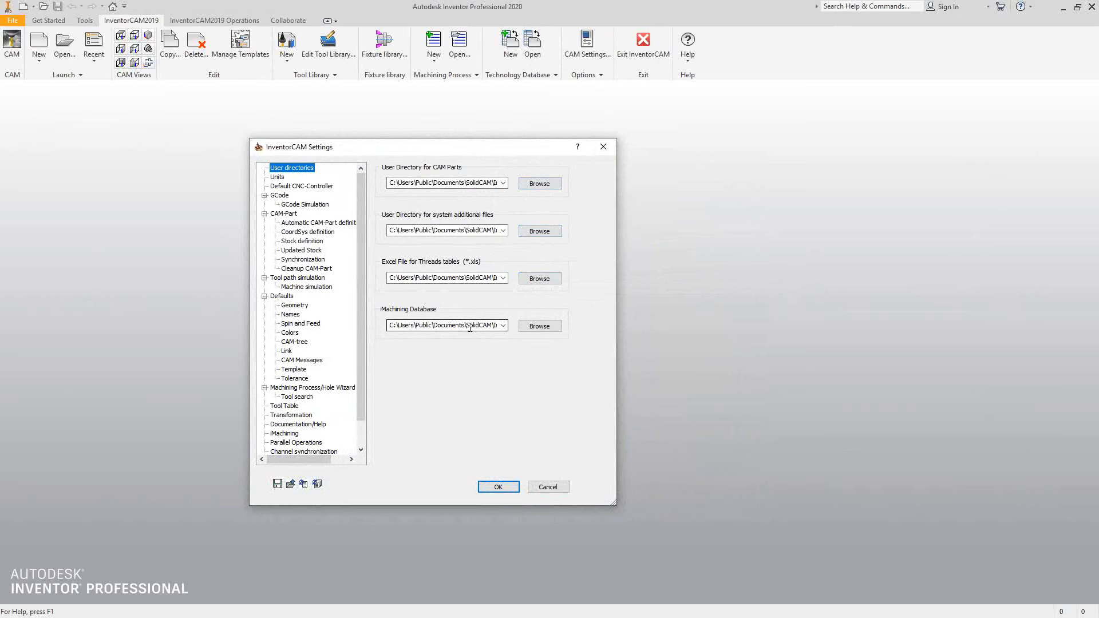
left_click(277, 177)
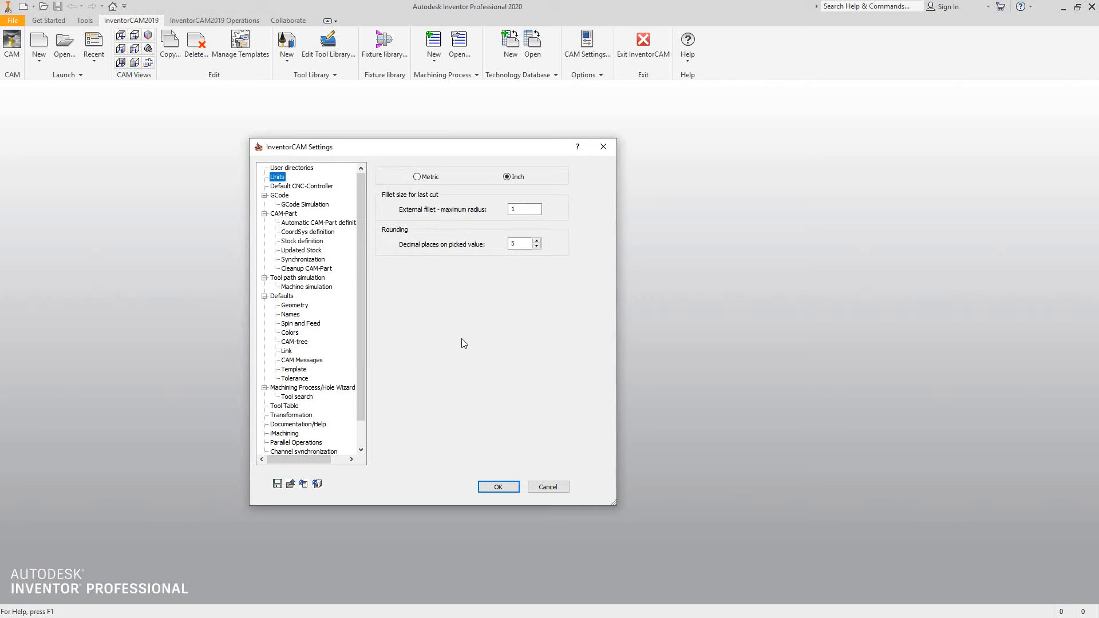
Step: Examine the Default CNC-Controller settings, including the available mill-turn and milling controllers, without changing the selections
left_click(289, 188)
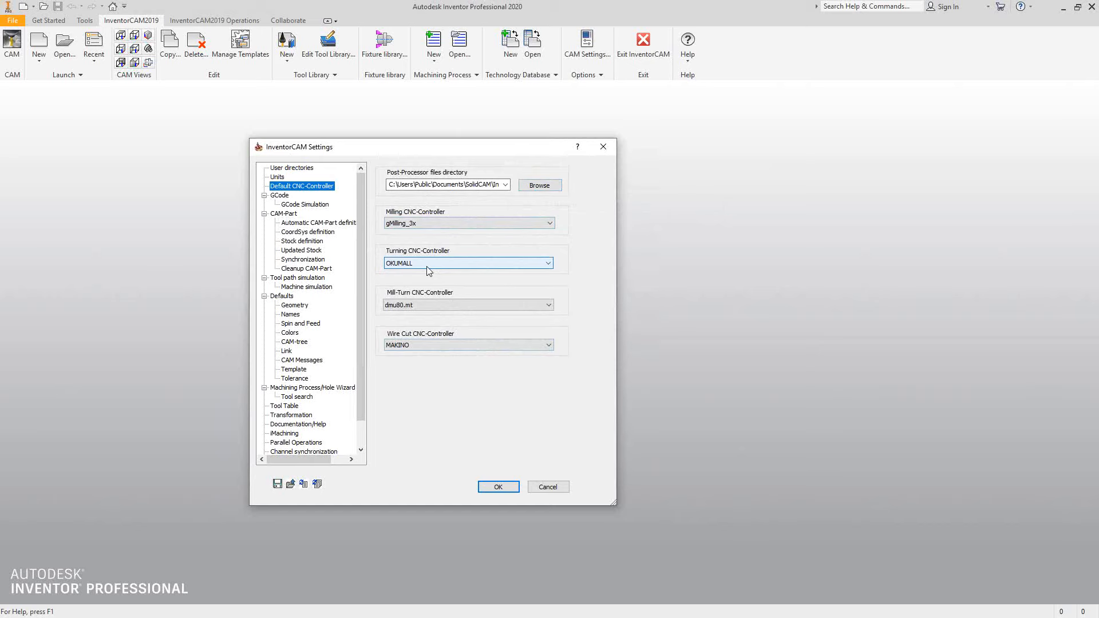
left_click(439, 306)
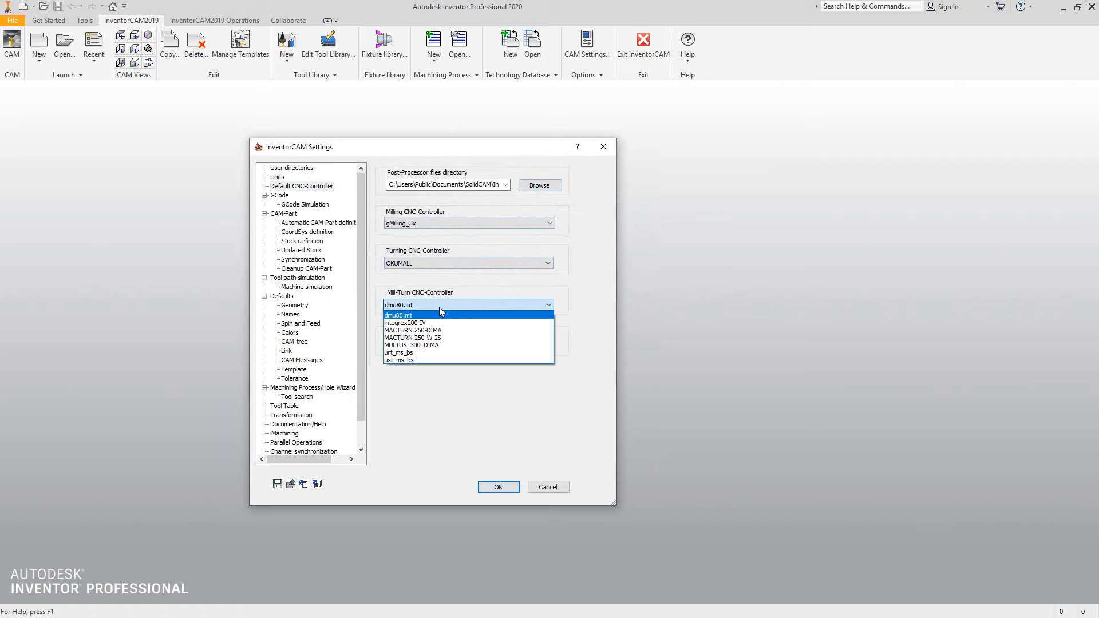
left_click(438, 307)
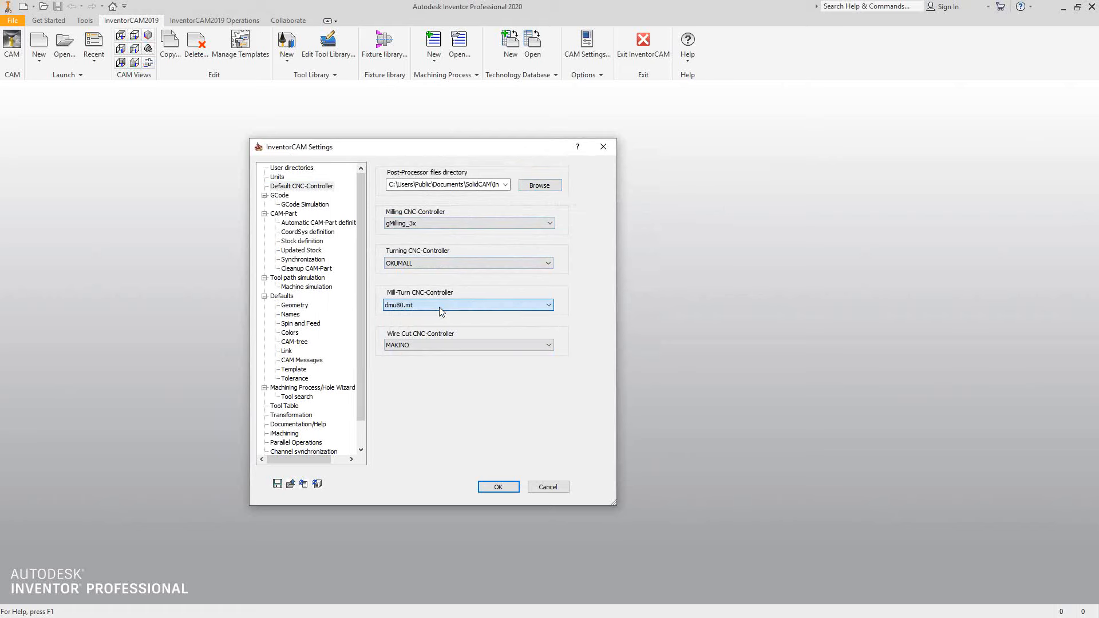
left_click(444, 225)
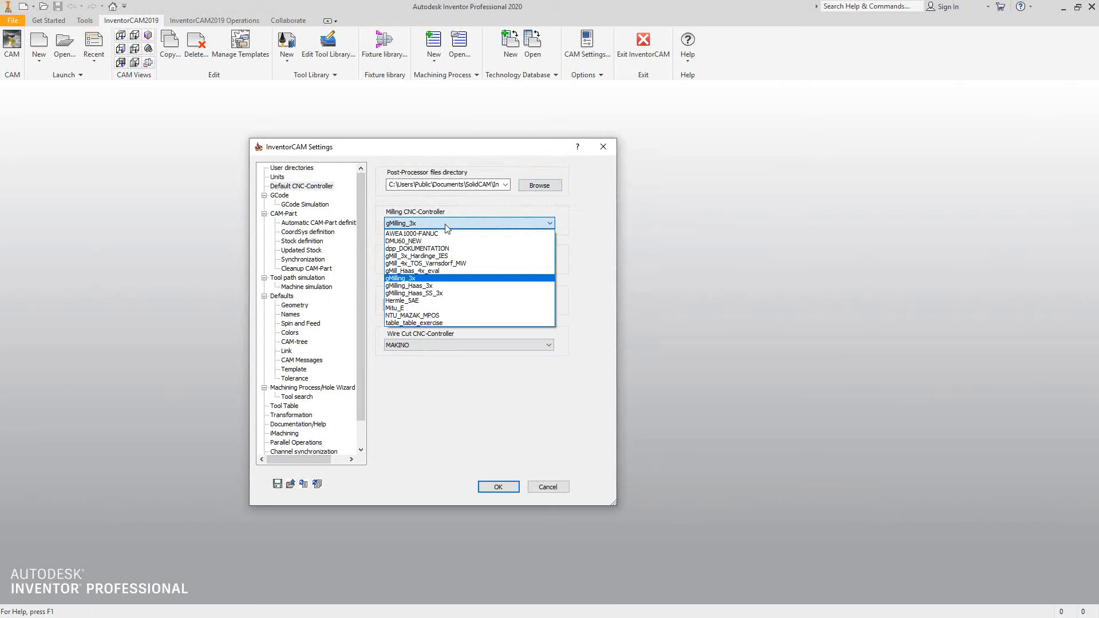
left_click(446, 227)
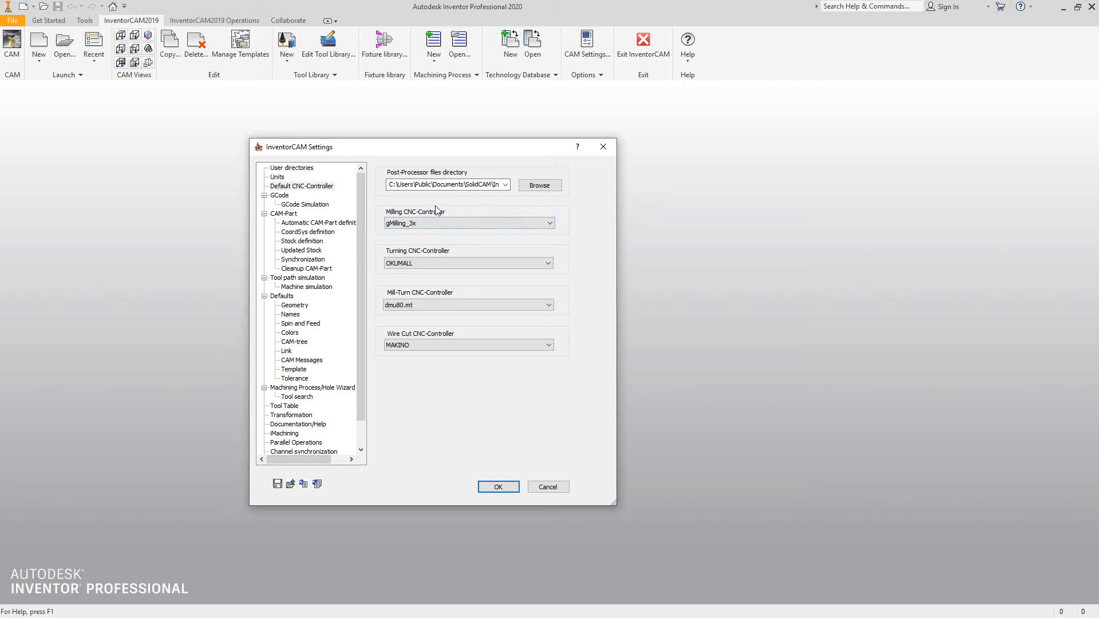
Step: Review the GCode and CAM-Part settings, and browse for a CAM-Parts temporary folder without choosing one
left_click(282, 196)
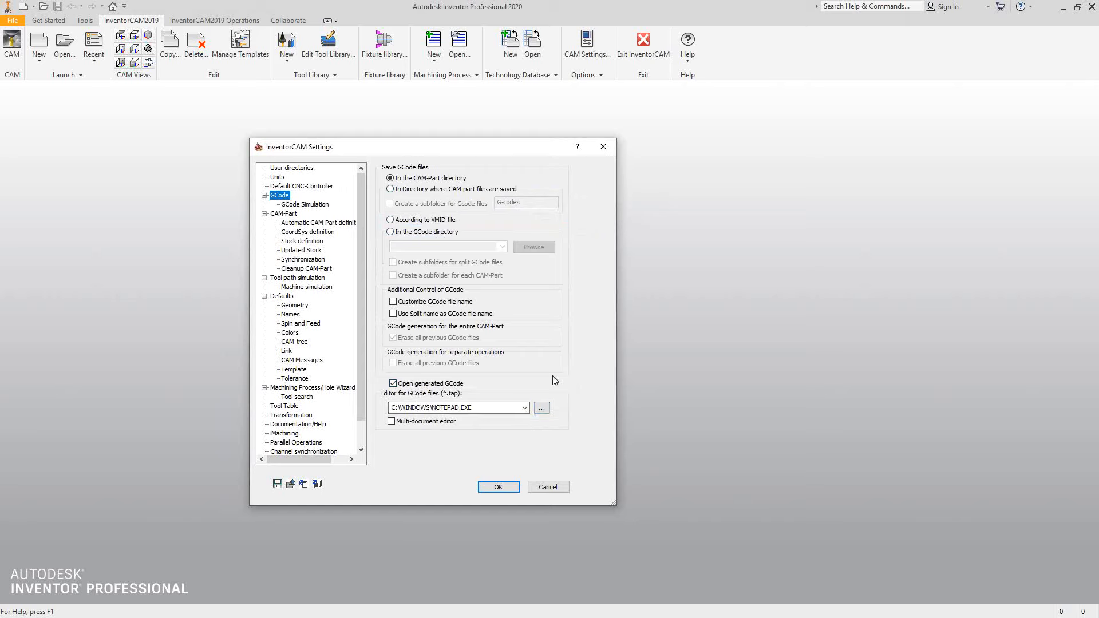
left_click(291, 214)
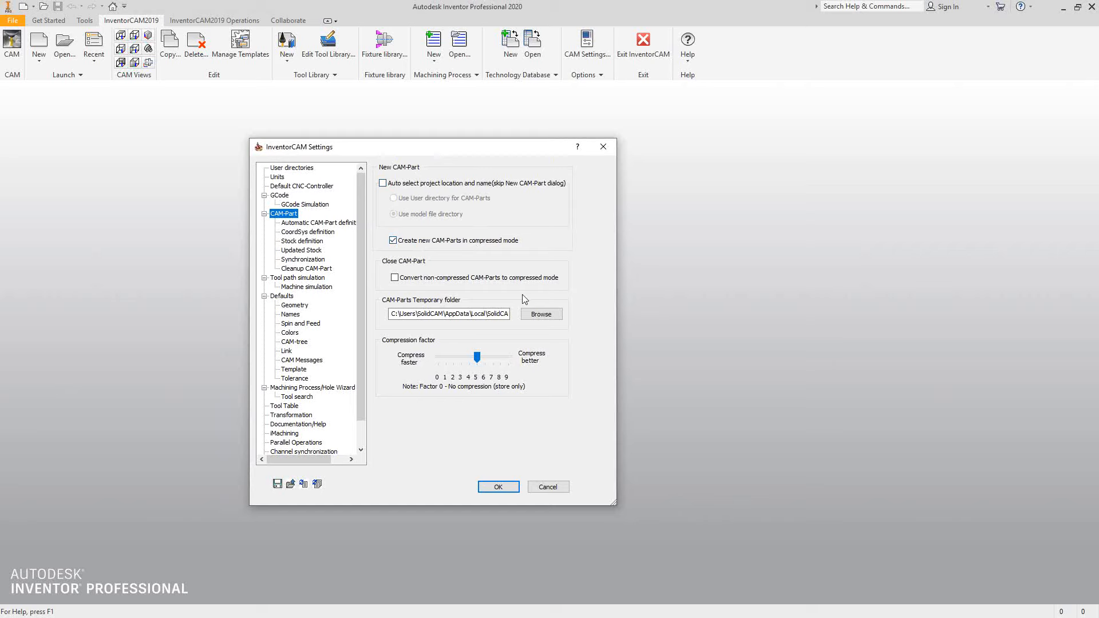
left_click(476, 315)
left_click(523, 316)
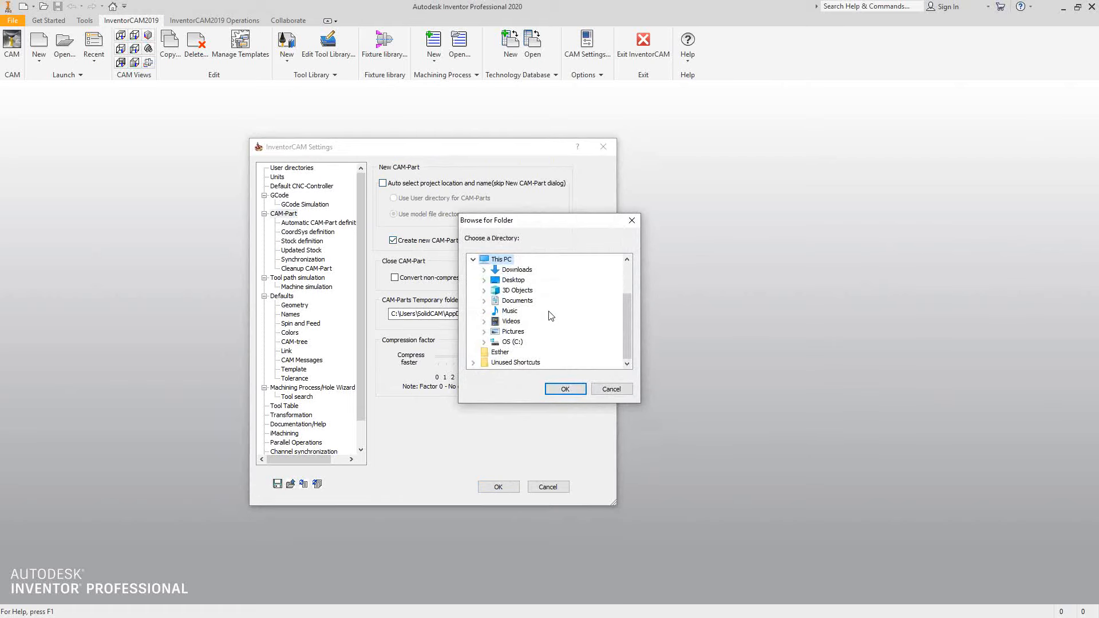
left_click(610, 388)
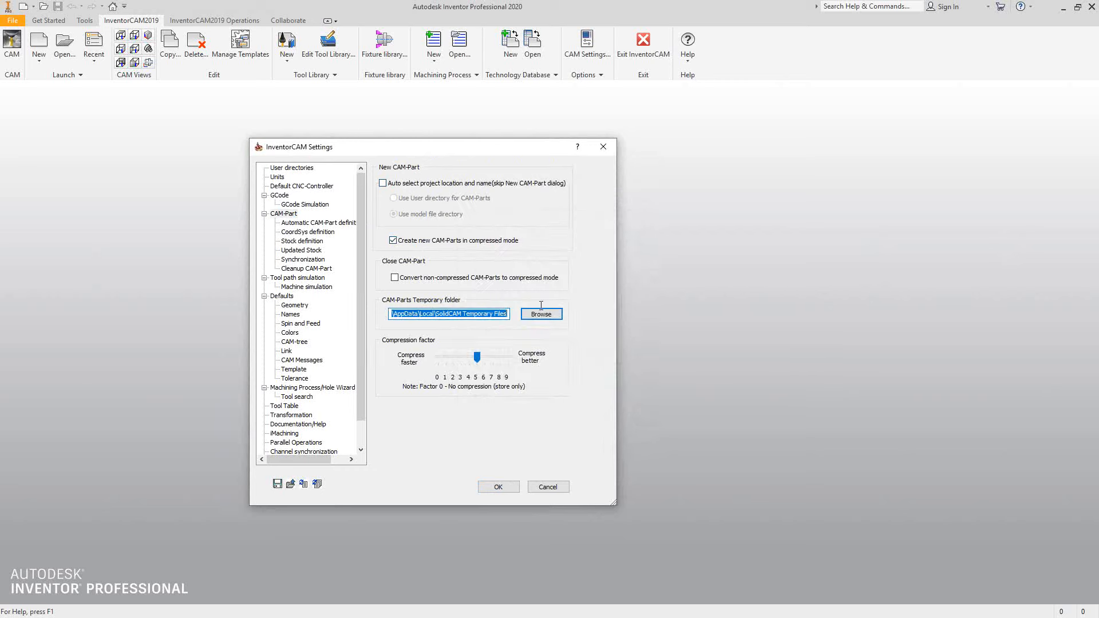
Step: Turn off automatic target definition for milling and mill-turn CAM-Parts, plus mill-turn stock definition and CoordSys creation for each station
left_click(322, 224)
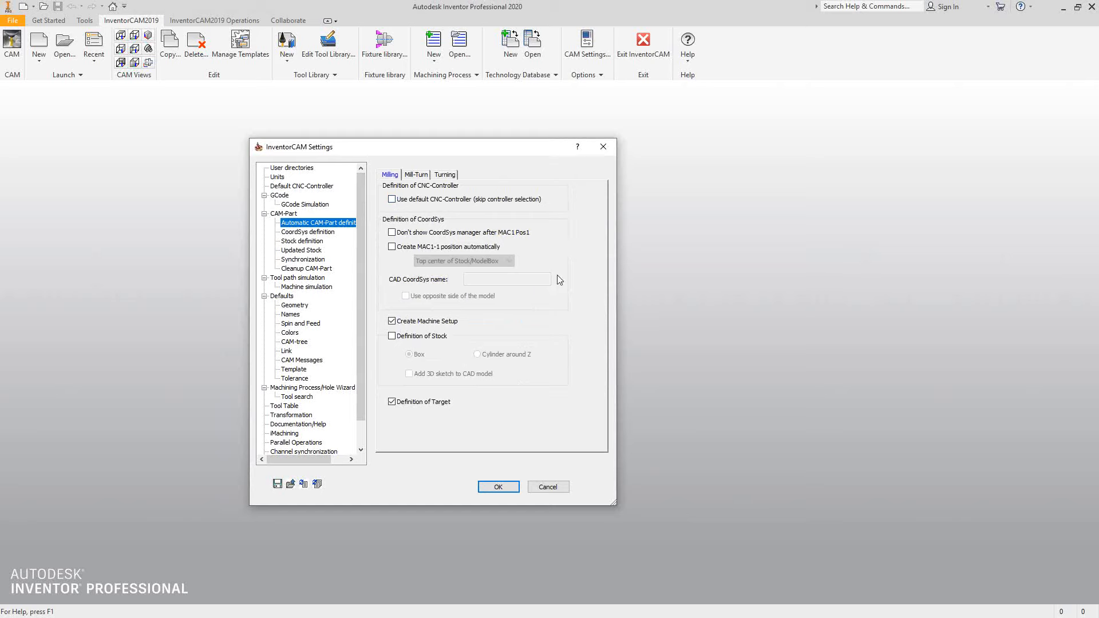
left_click(399, 405)
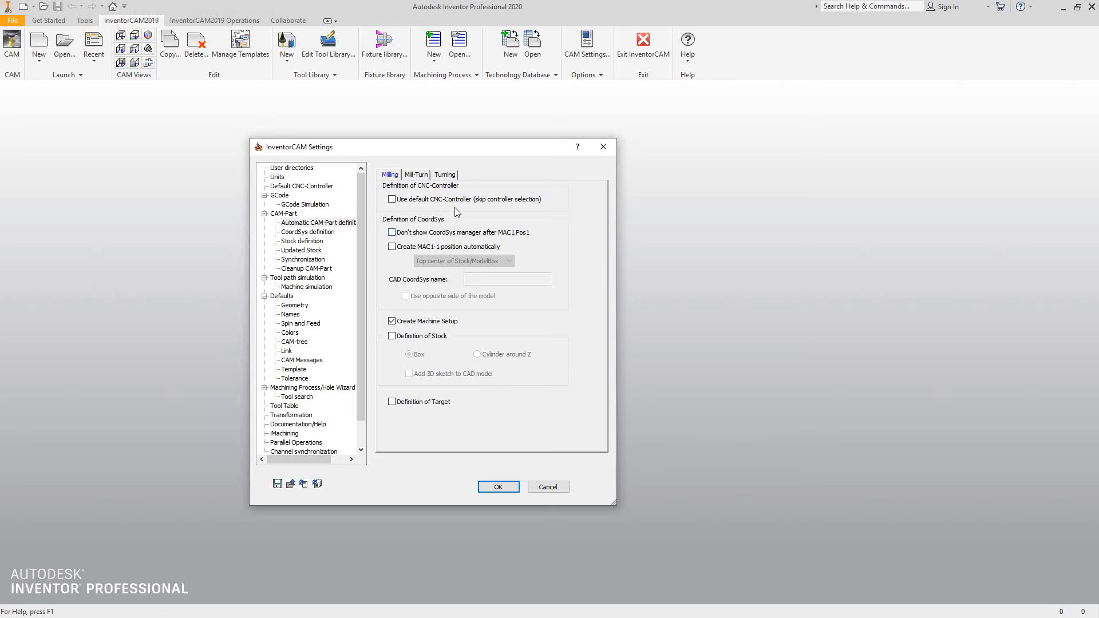
left_click(416, 175)
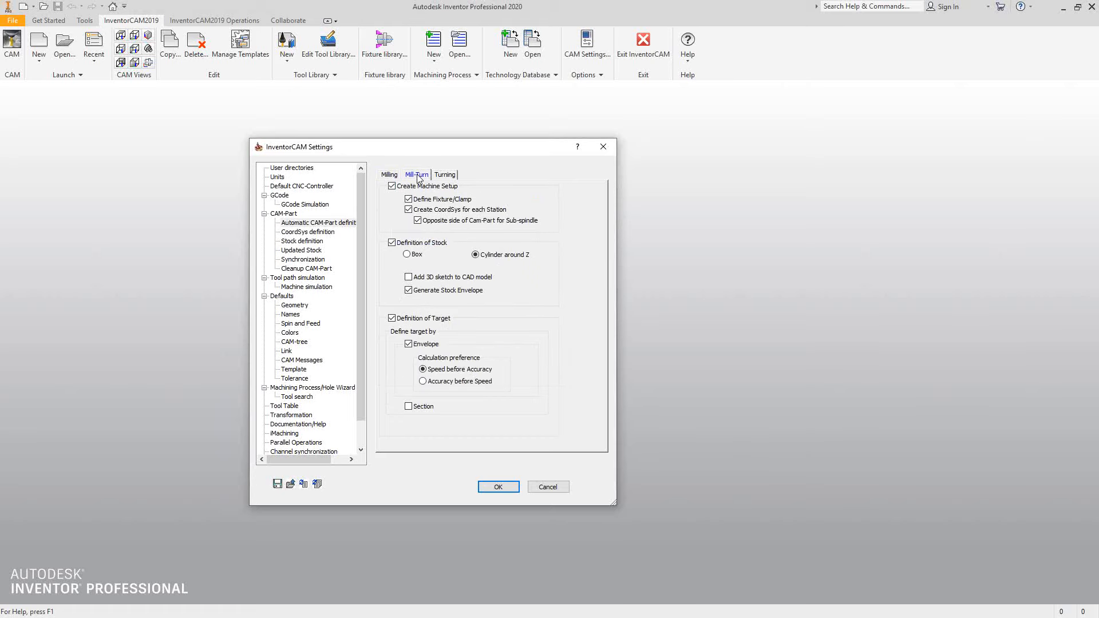
left_click(409, 210)
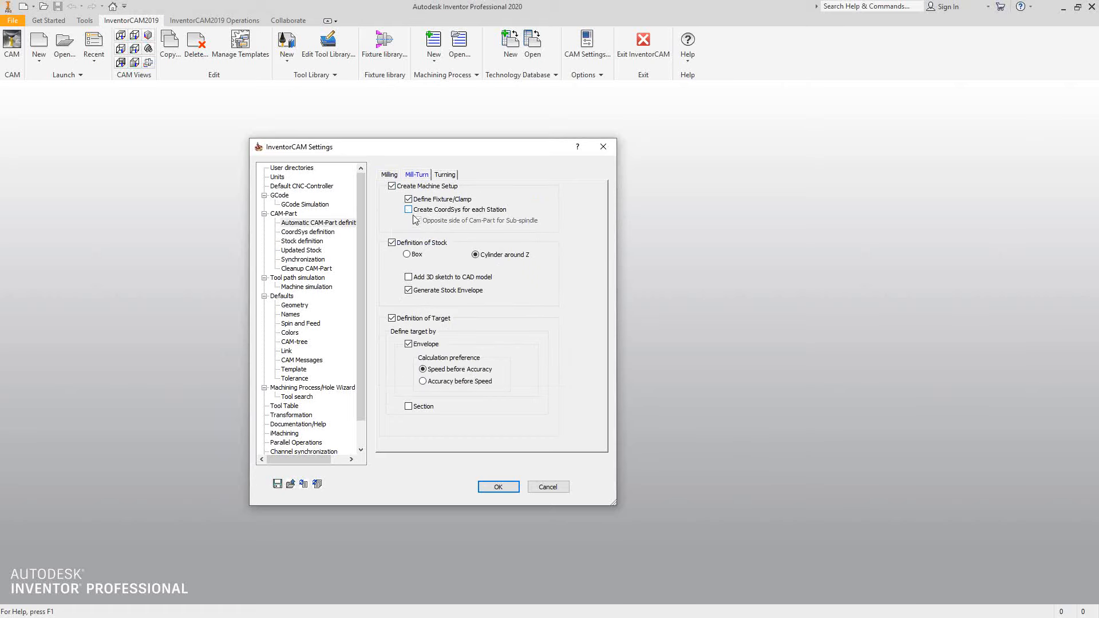
left_click(392, 243)
left_click(393, 318)
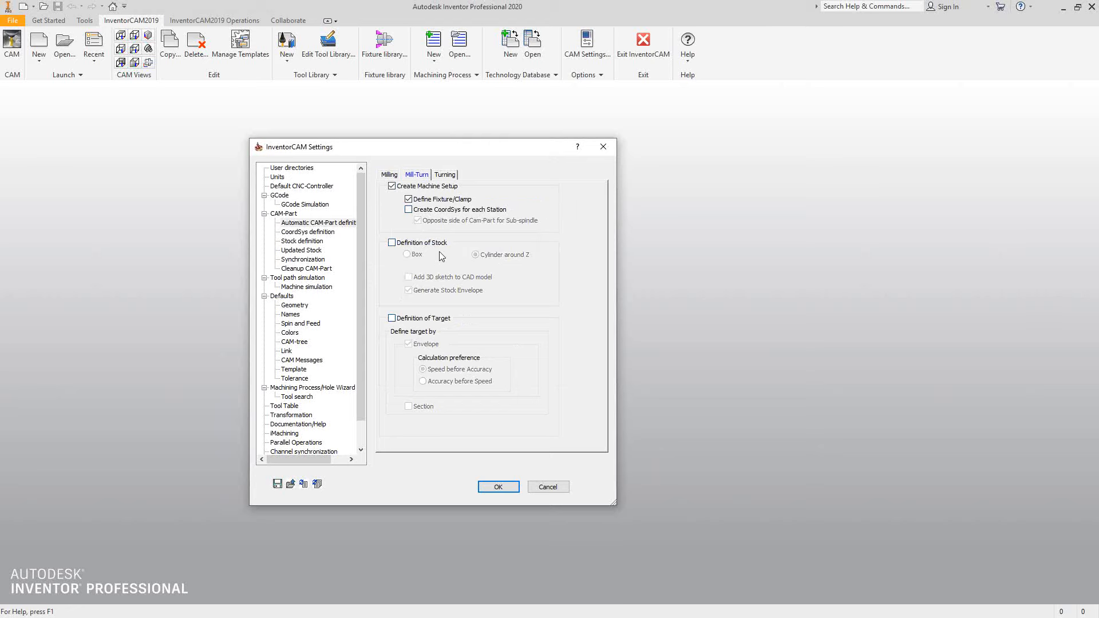
Step: Turn off automatic target definition for turning CAM-Parts and toggle the Define Fixture/Clamp option for mill-turn
left_click(451, 176)
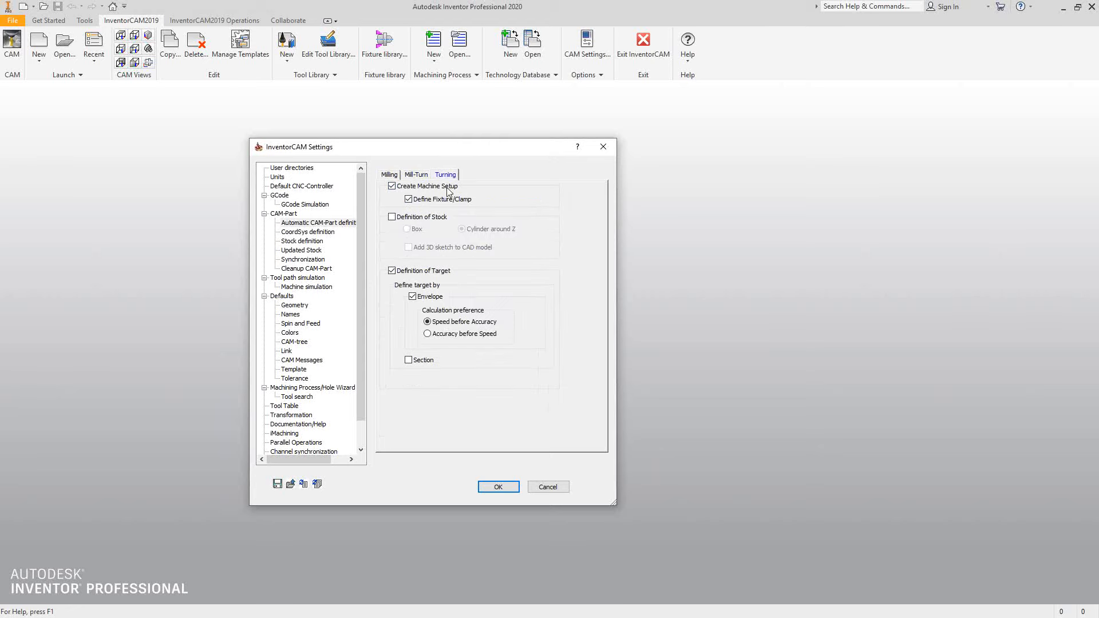
left_click(392, 270)
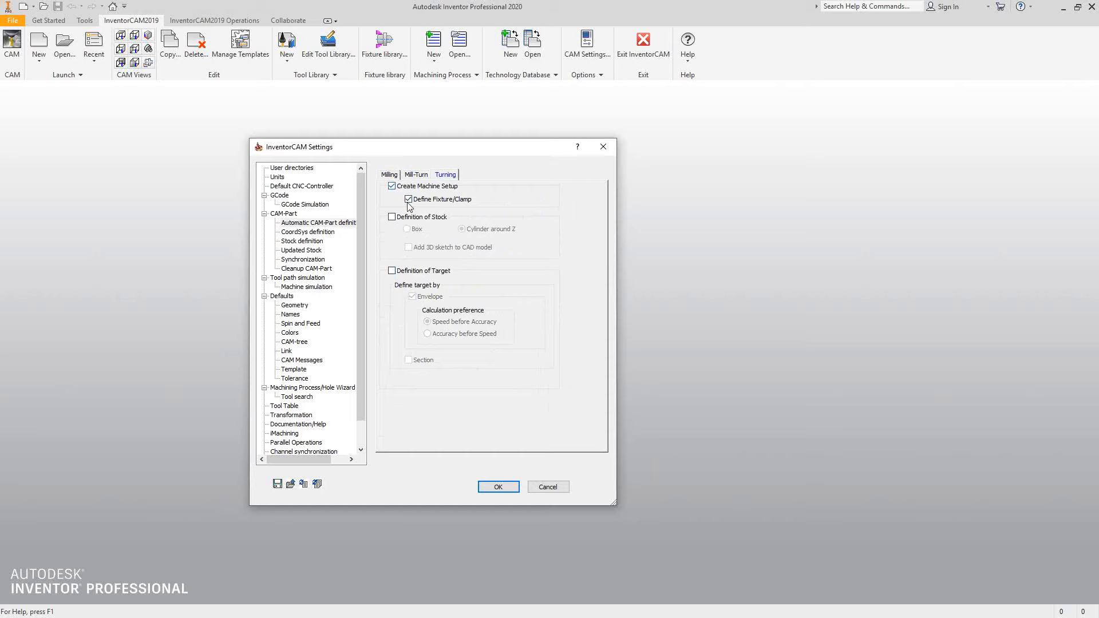
left_click(414, 176)
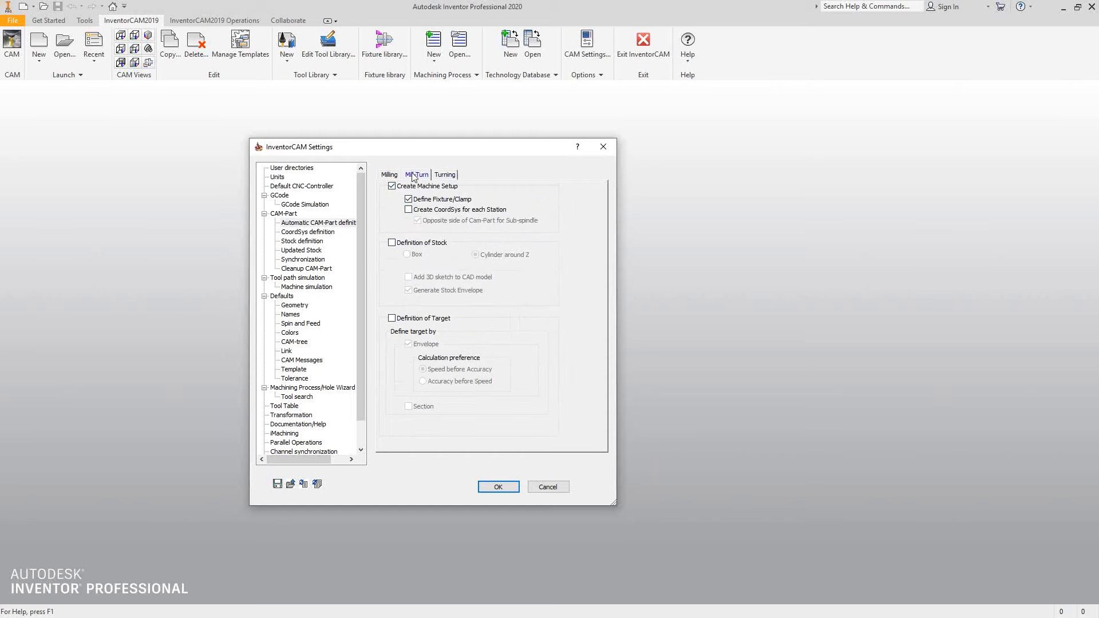
left_click(408, 199)
Step: Review the milling automatic definition options and the CAM-Part defaults for CoordSys and stock definition
left_click(389, 176)
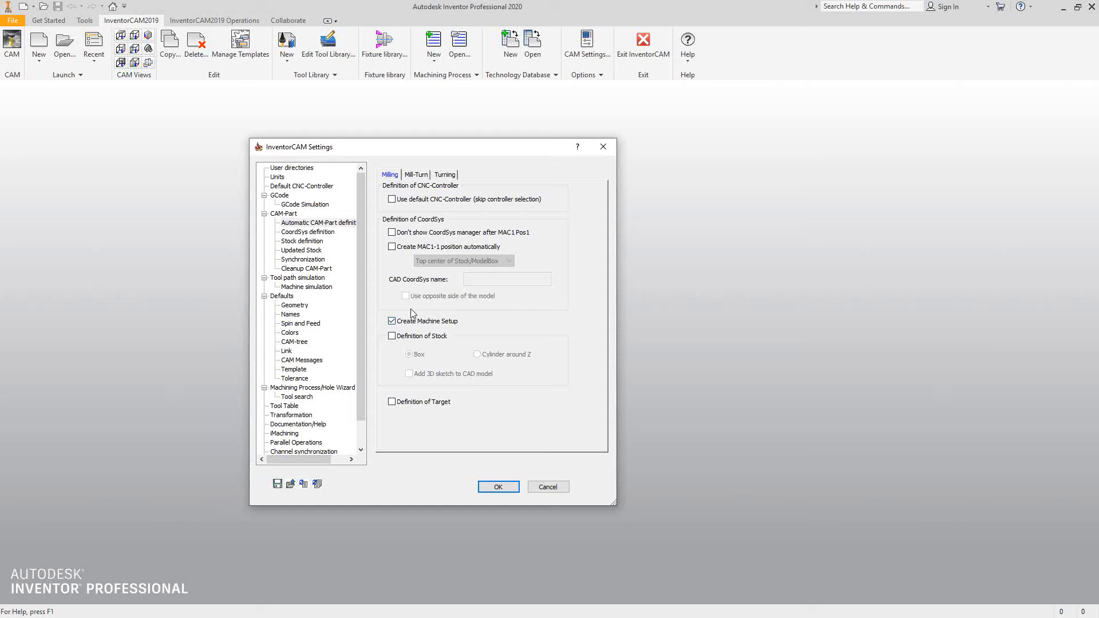
left_click(307, 232)
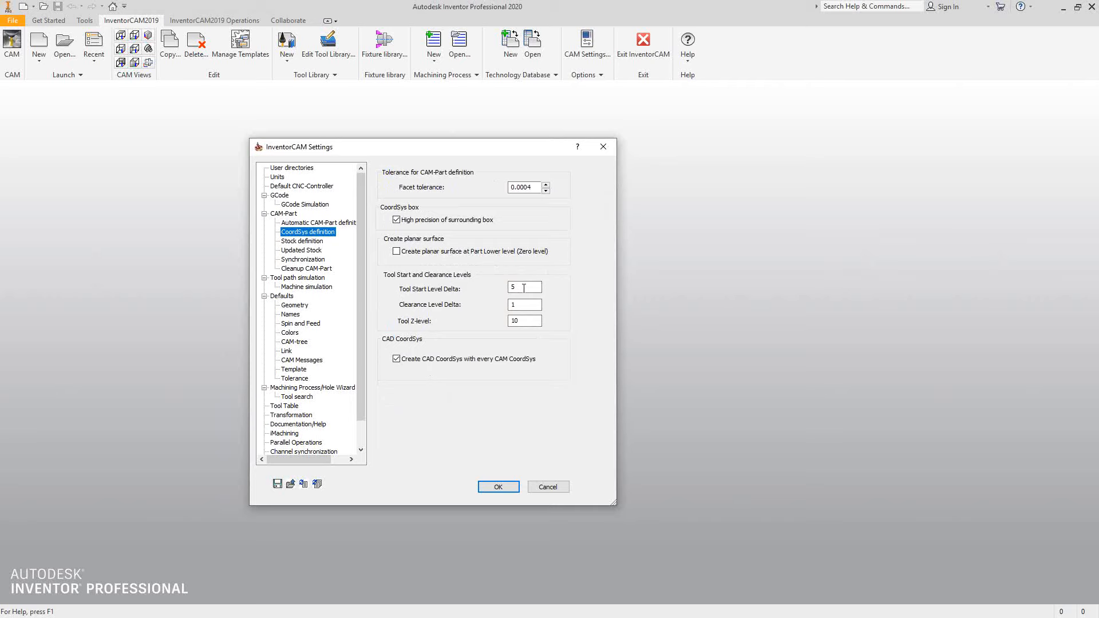
left_click(293, 245)
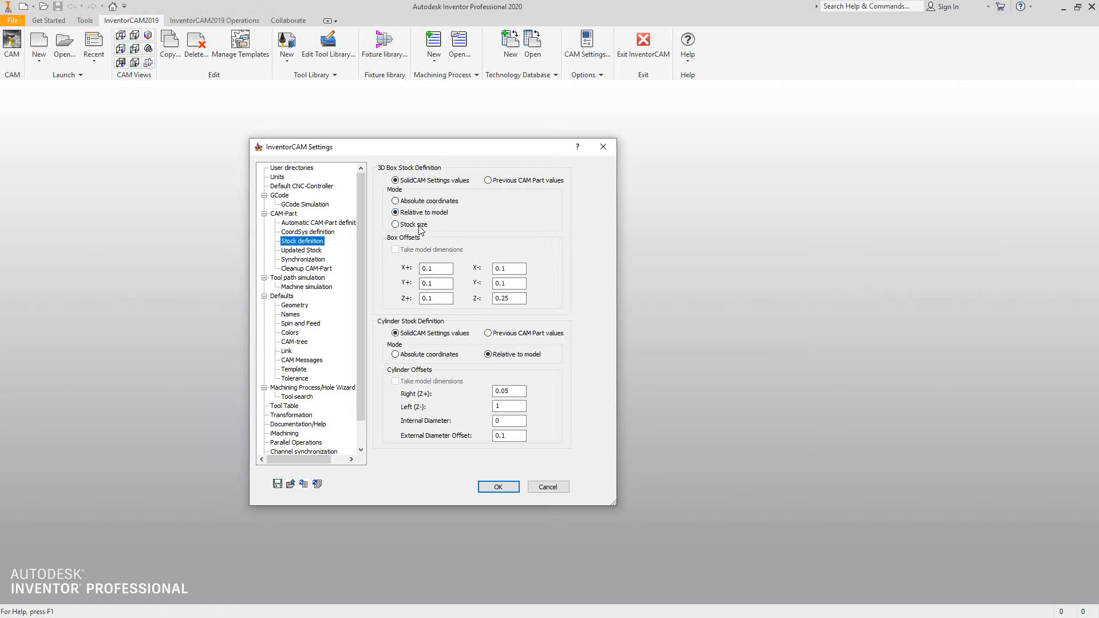
Step: Examine the Tool Table import settings, checking the available default table formats and default tool tables
left_click(288, 407)
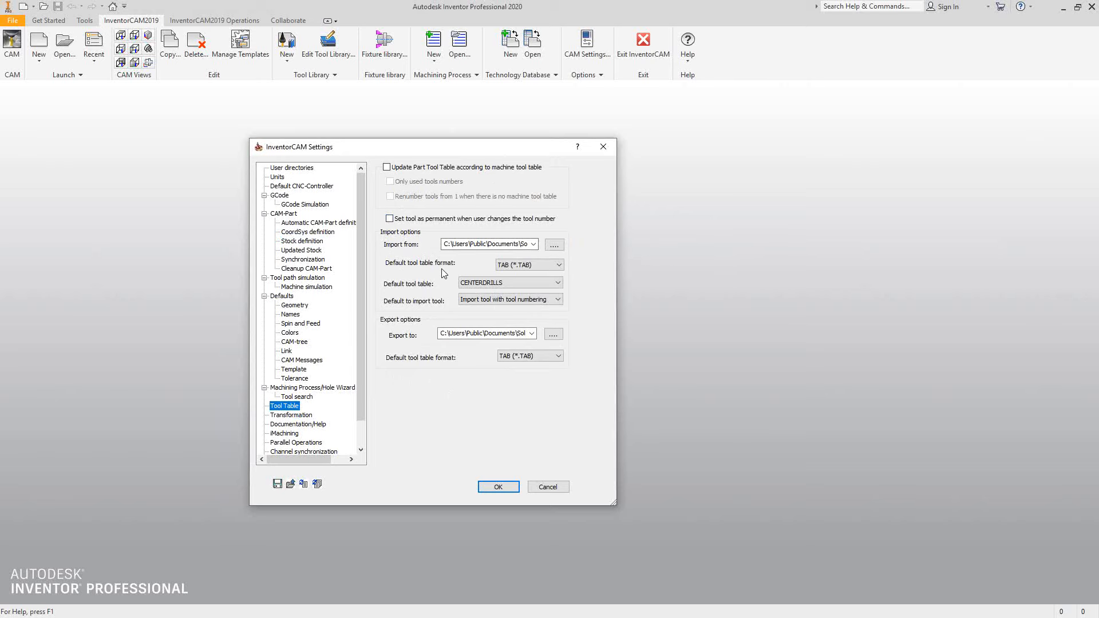
left_click(554, 266)
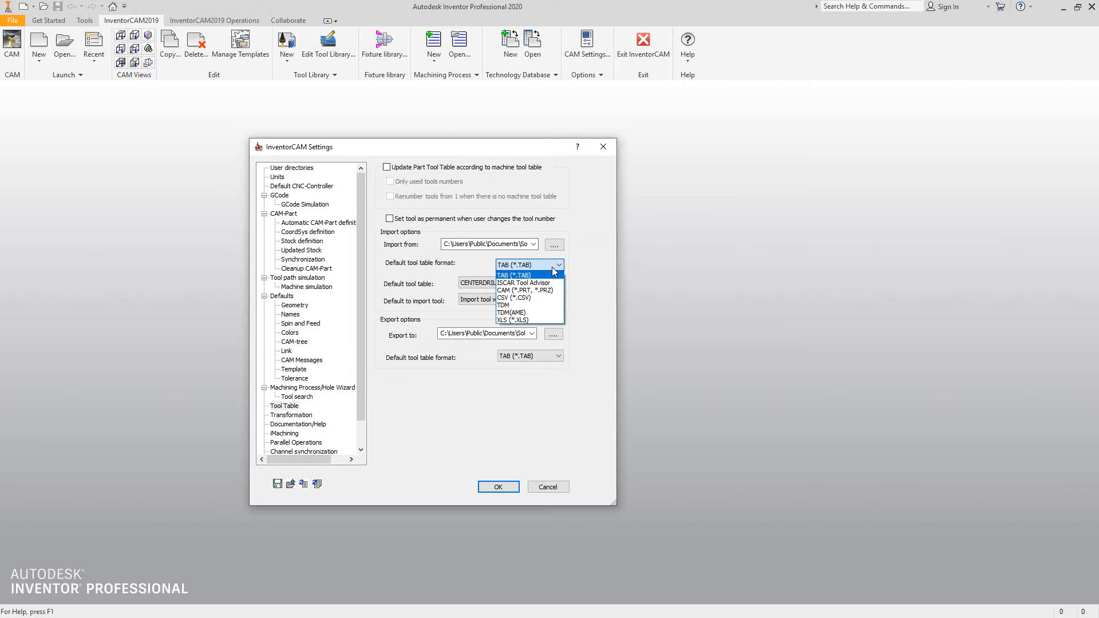
left_click(588, 252)
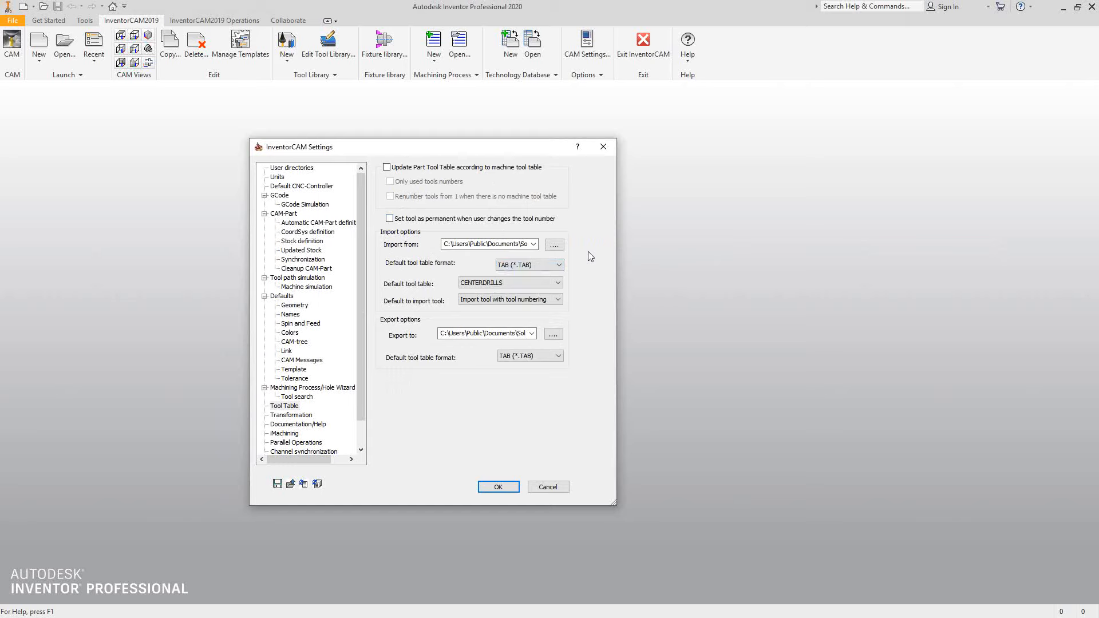
left_click(538, 284)
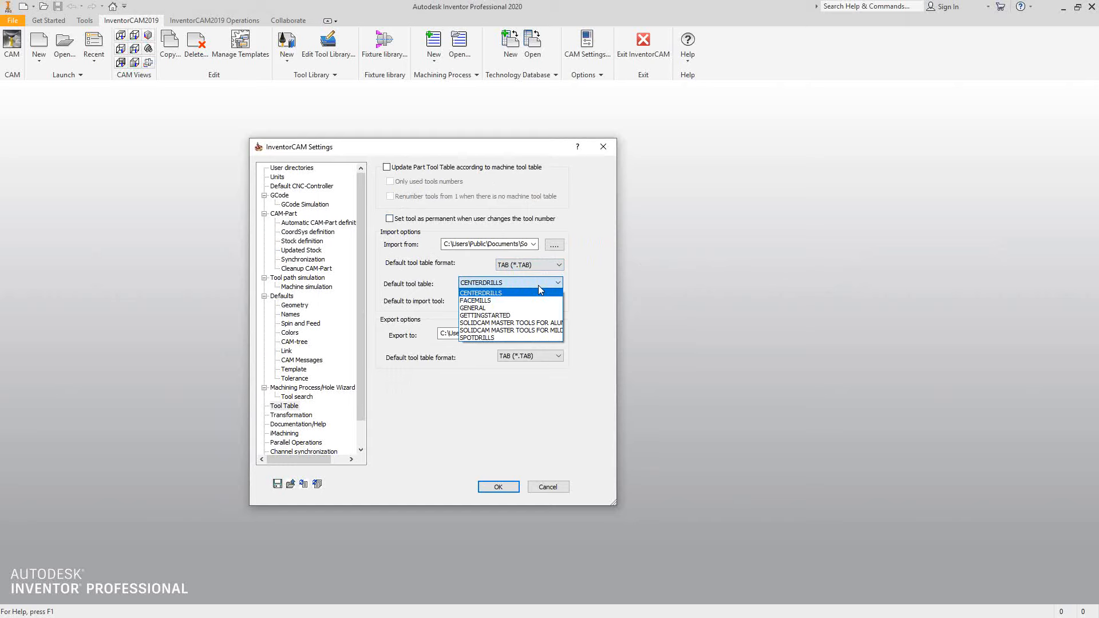
left_click(584, 282)
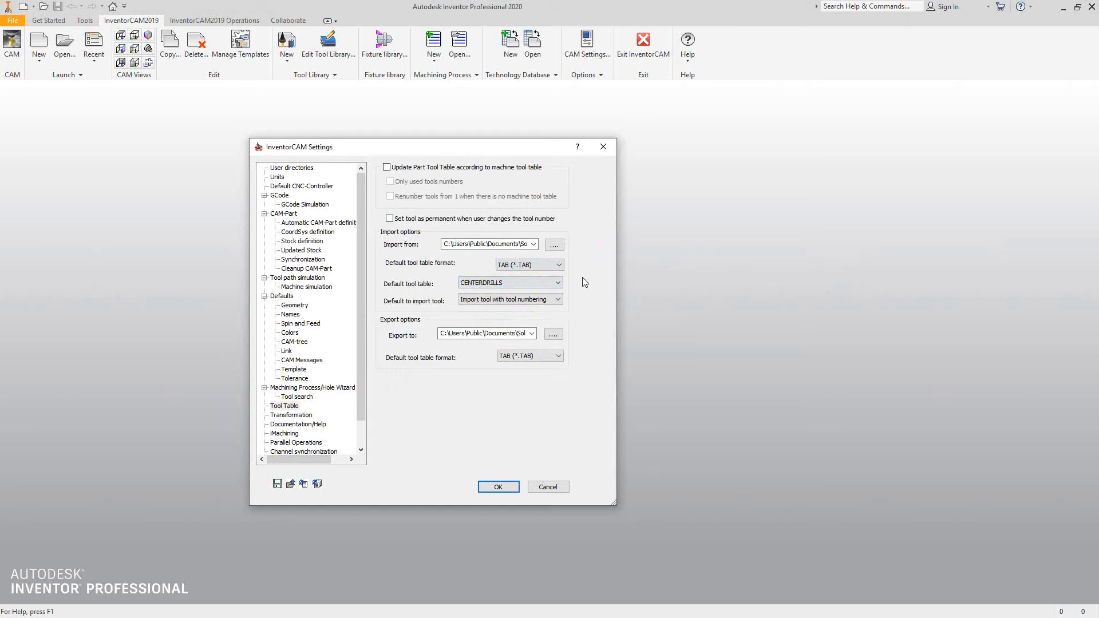
left_click(516, 283)
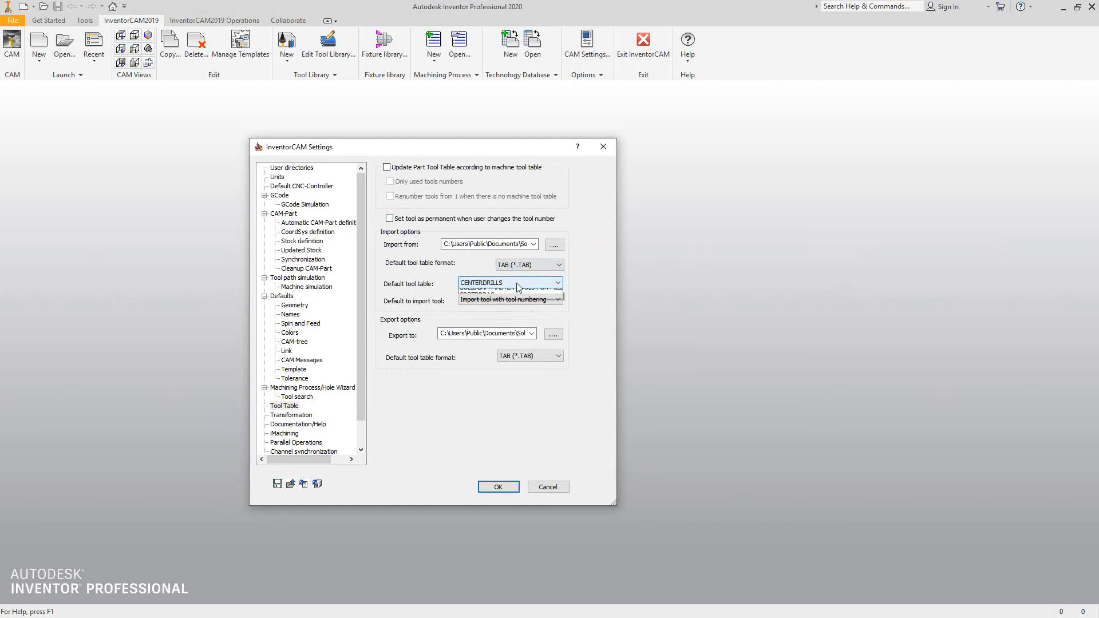
left_click(596, 283)
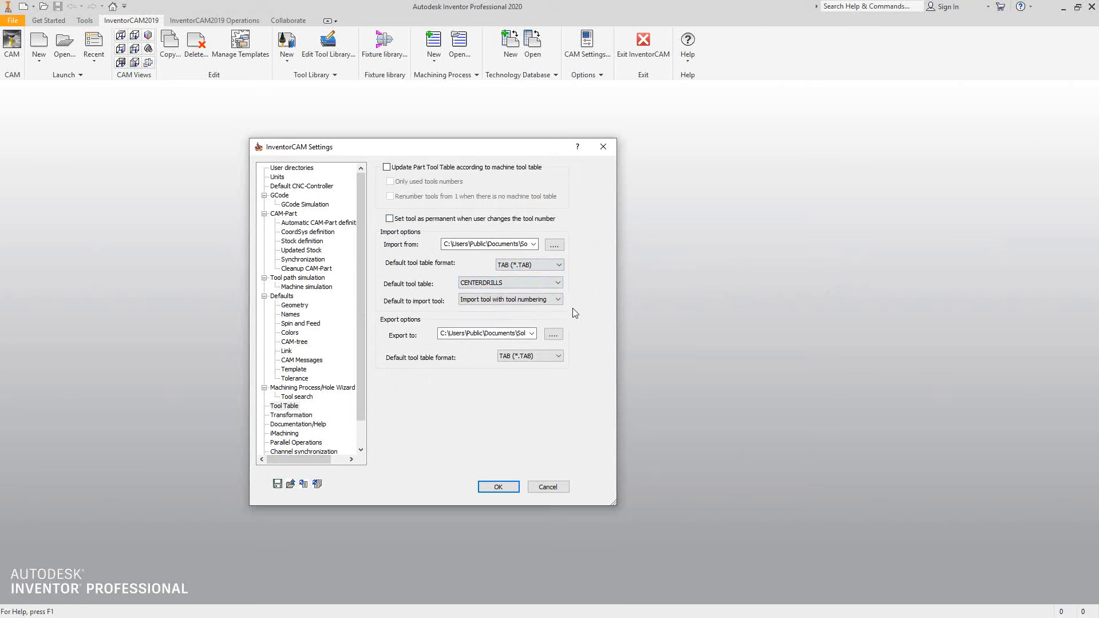
Step: Check the choices for how tools are imported by default and the default tool table format for export
left_click(558, 301)
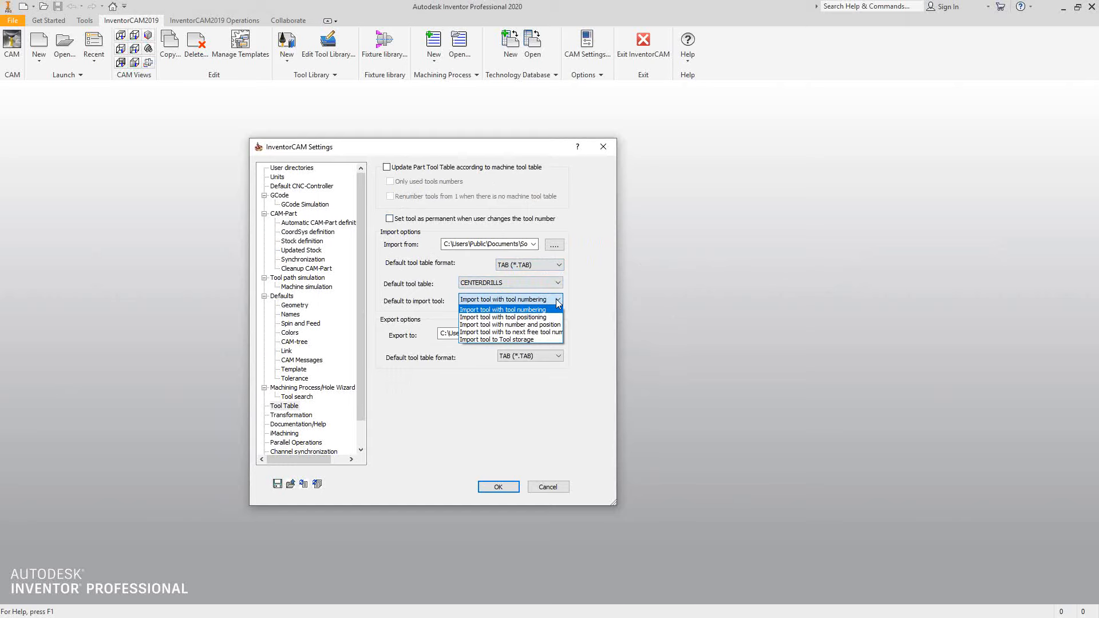
left_click(617, 290)
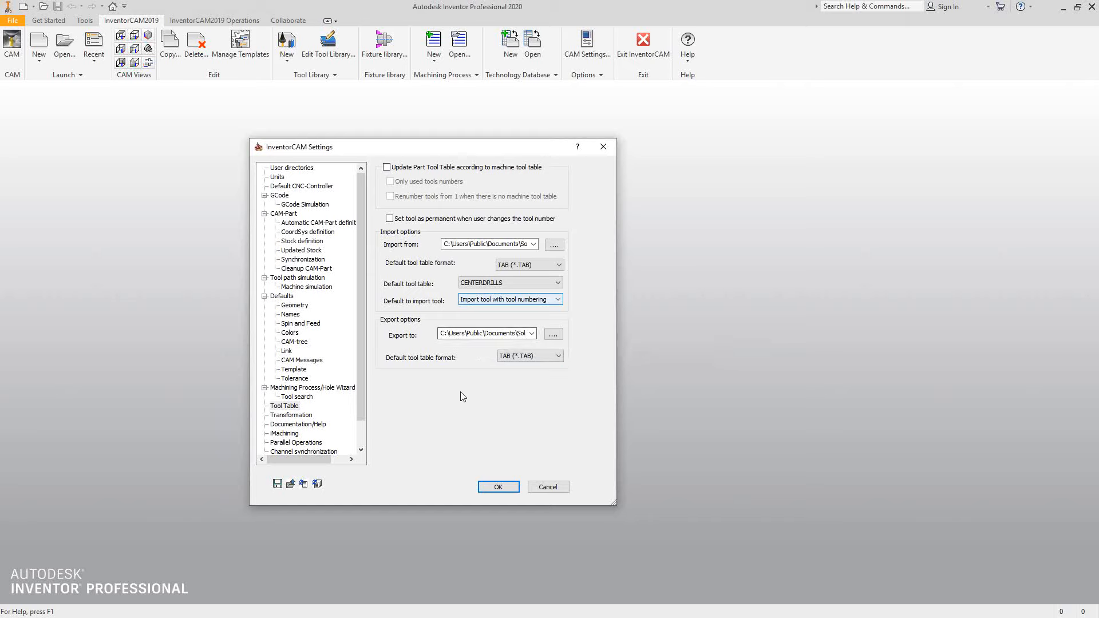
left_click(556, 358)
left_click(556, 359)
Step: Examine the iMachining settings, including the default material database choices and the default feature recognition modes
left_click(284, 433)
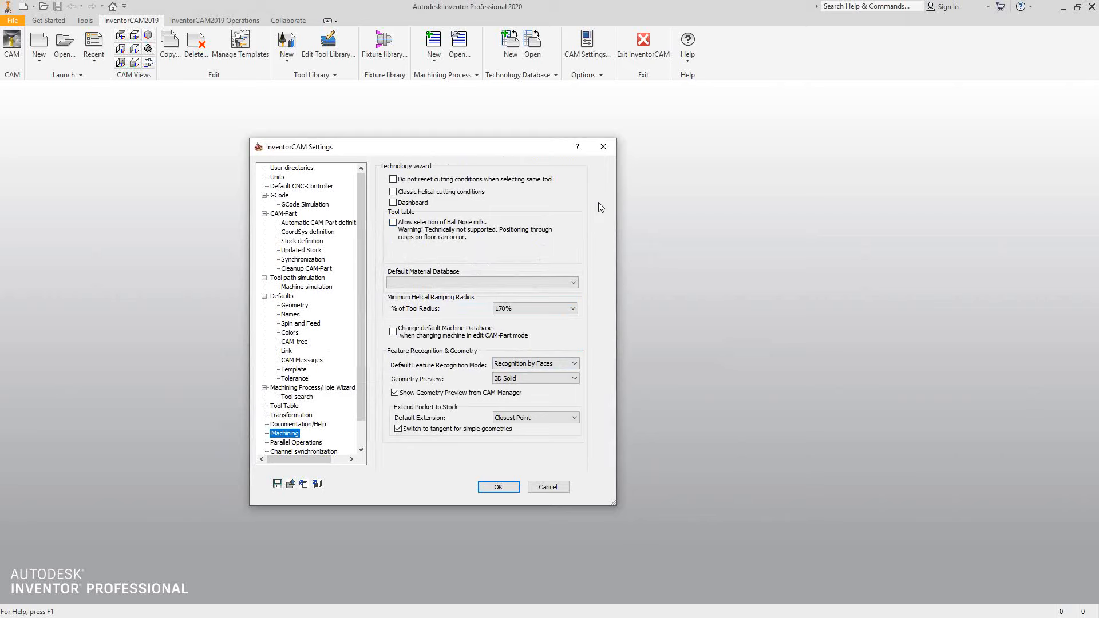
left_click(570, 282)
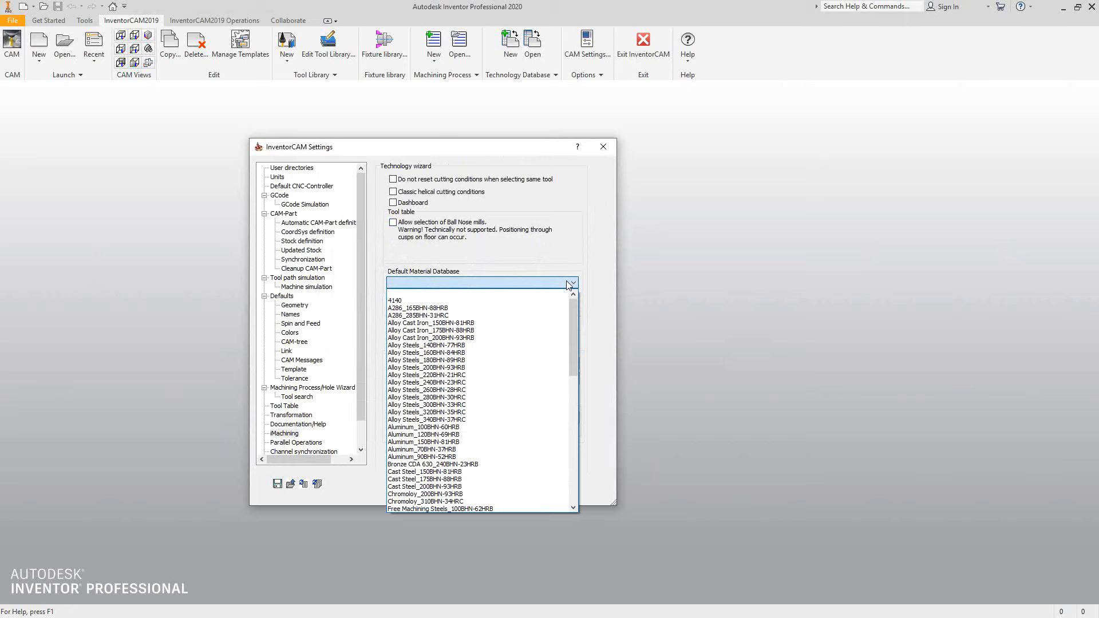
left_click(575, 242)
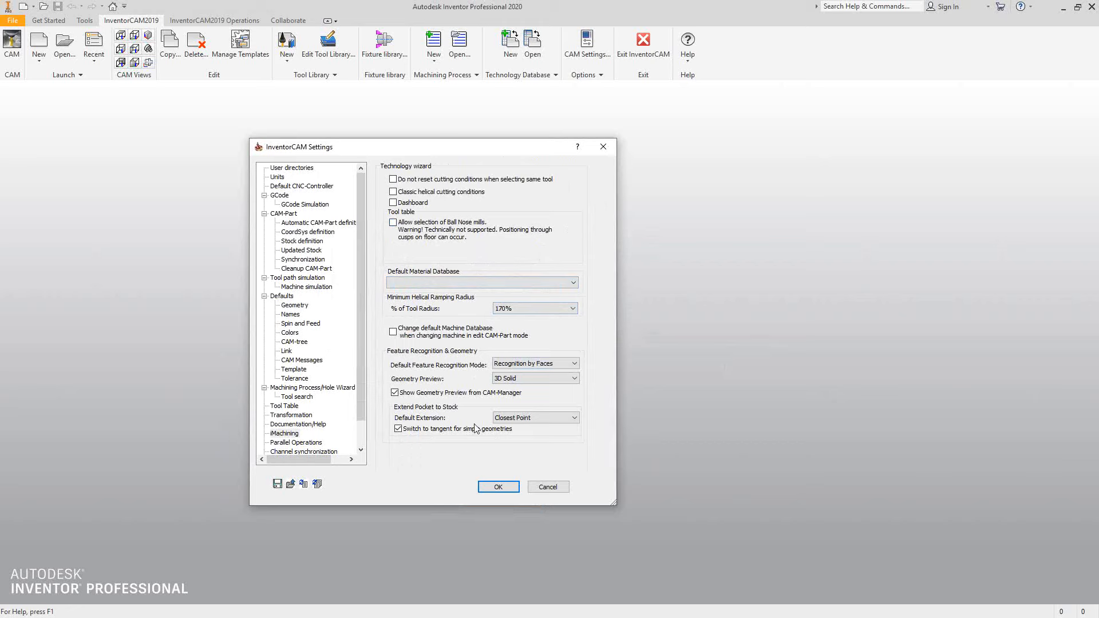
left_click(574, 365)
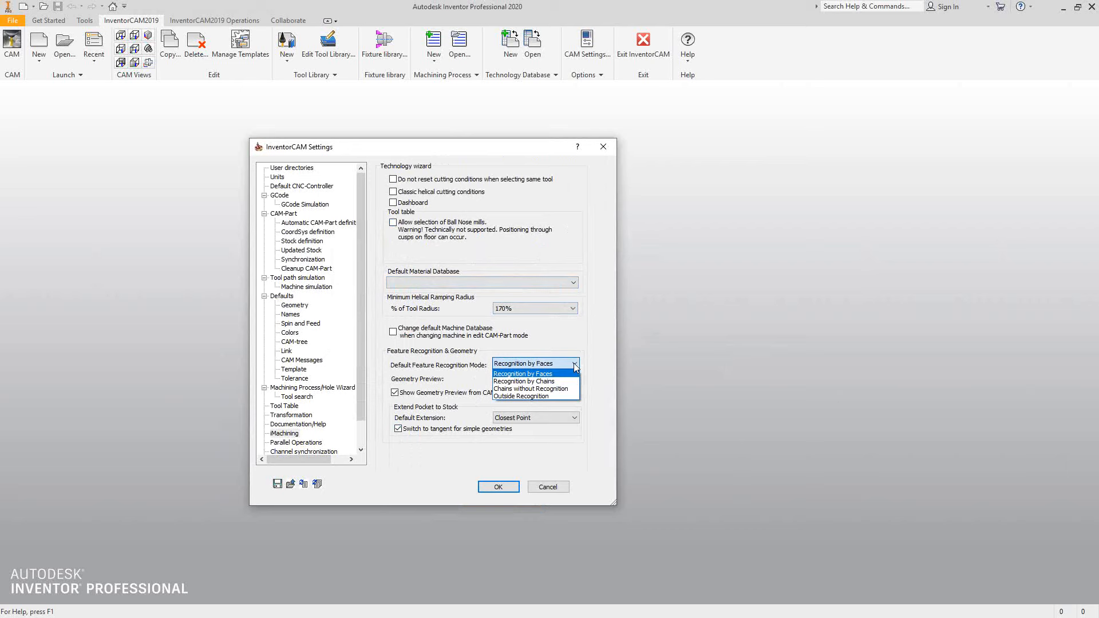
left_click(610, 357)
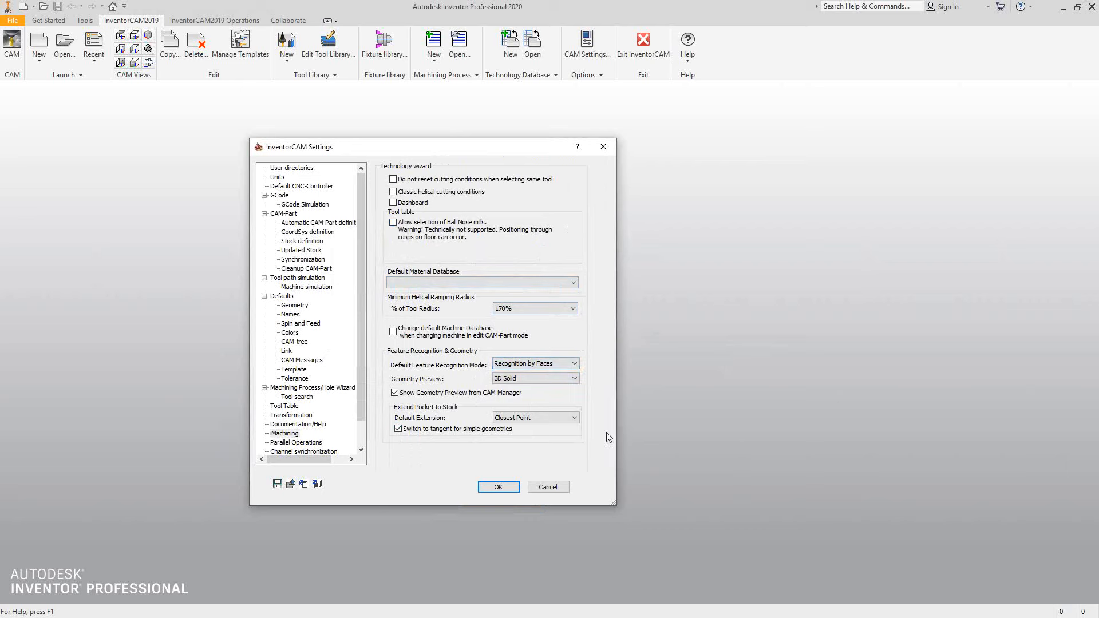